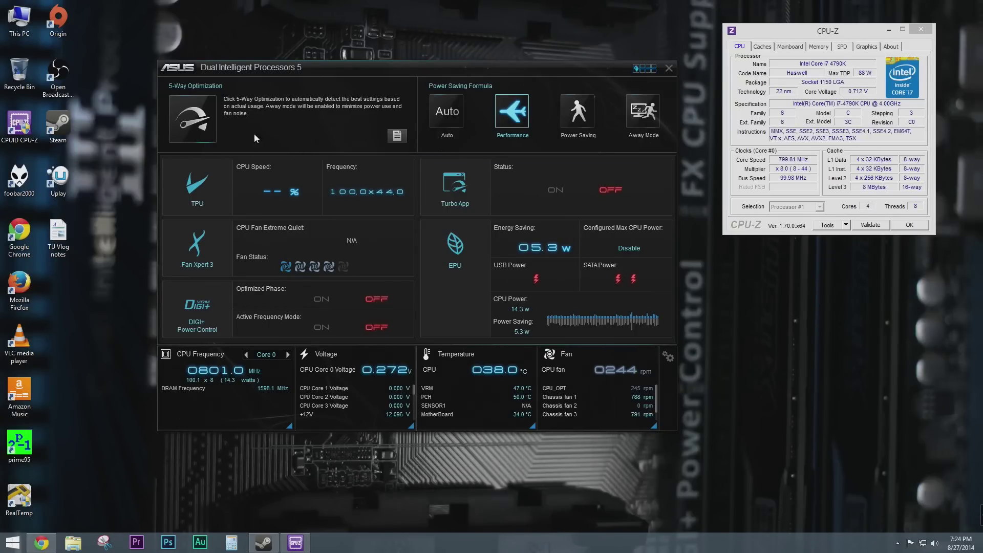
Open 5-Way Optimization, review its advanced TPU, EPU and fan options, and start the tuning run
click(193, 112)
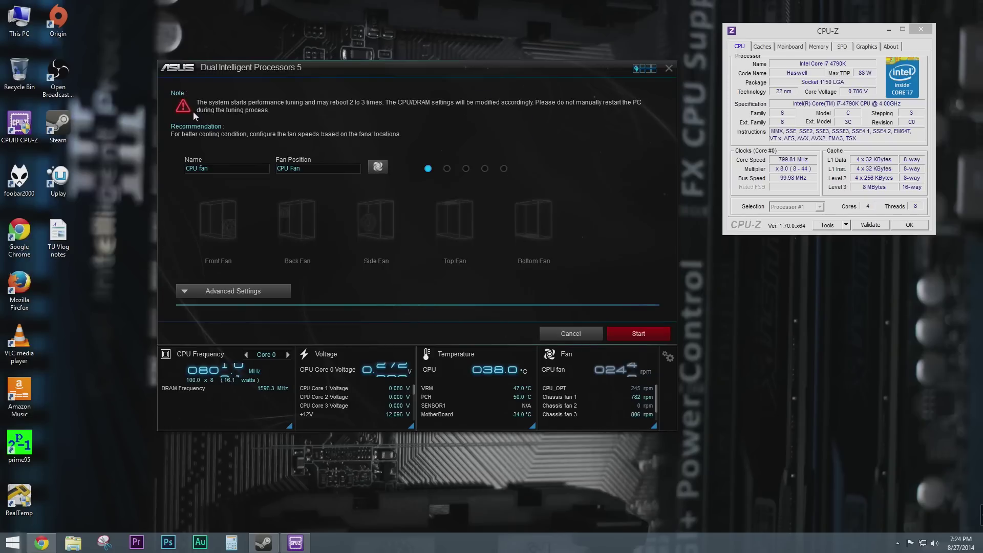
click(251, 290)
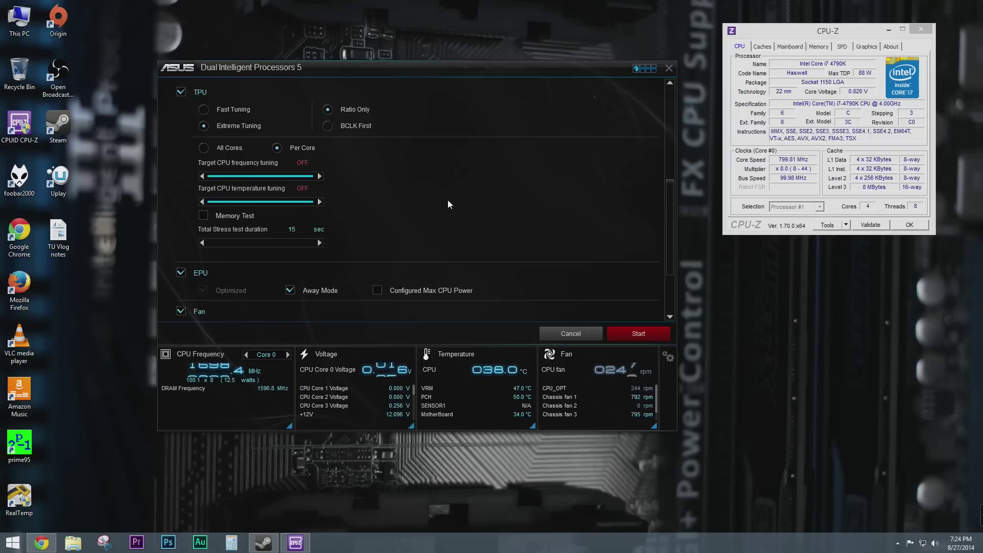
scroll(671, 218, down, 1)
drag(672, 214, 670, 240)
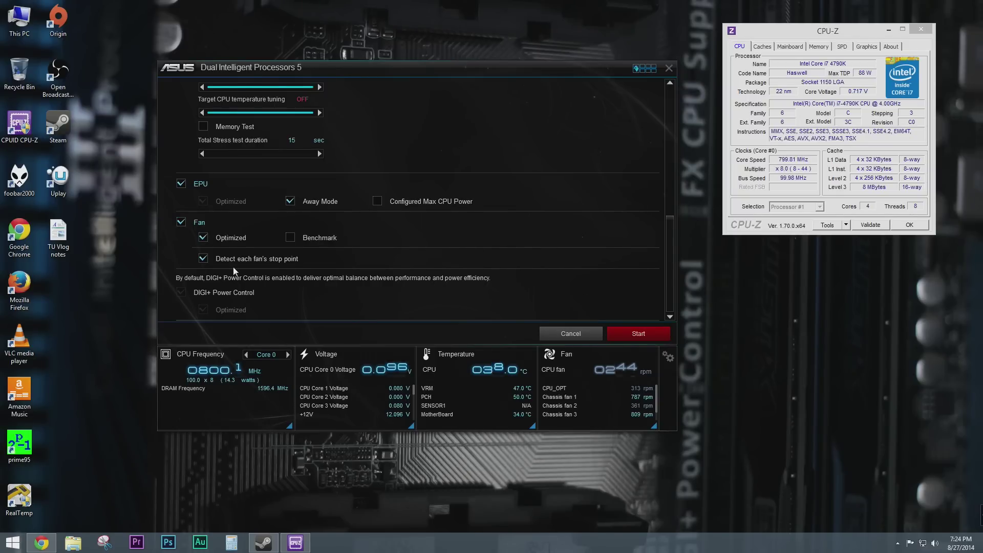
click(633, 331)
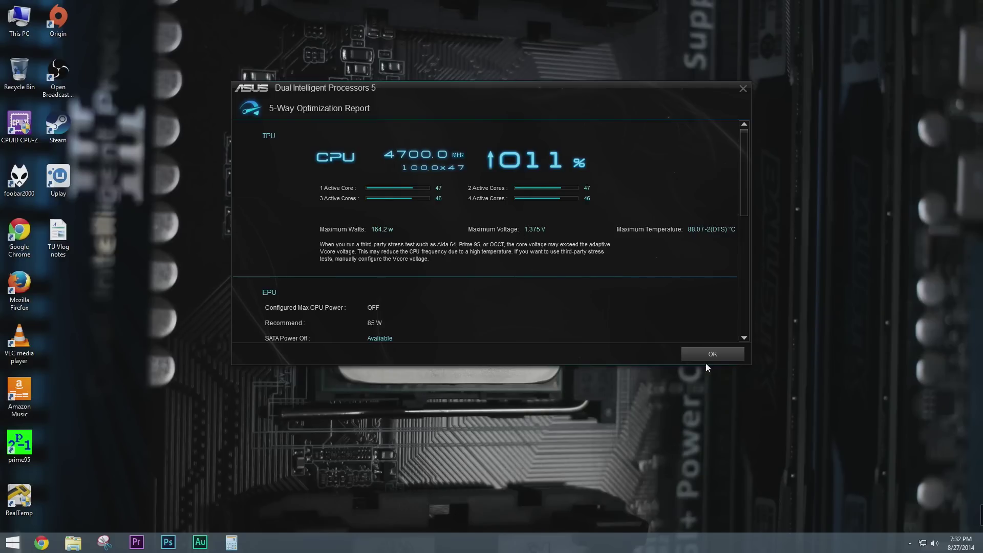
Dismiss the 5-Way Optimization Report showing 4700 MHz and go to the Fan Xpert 3 fan settings
click(715, 351)
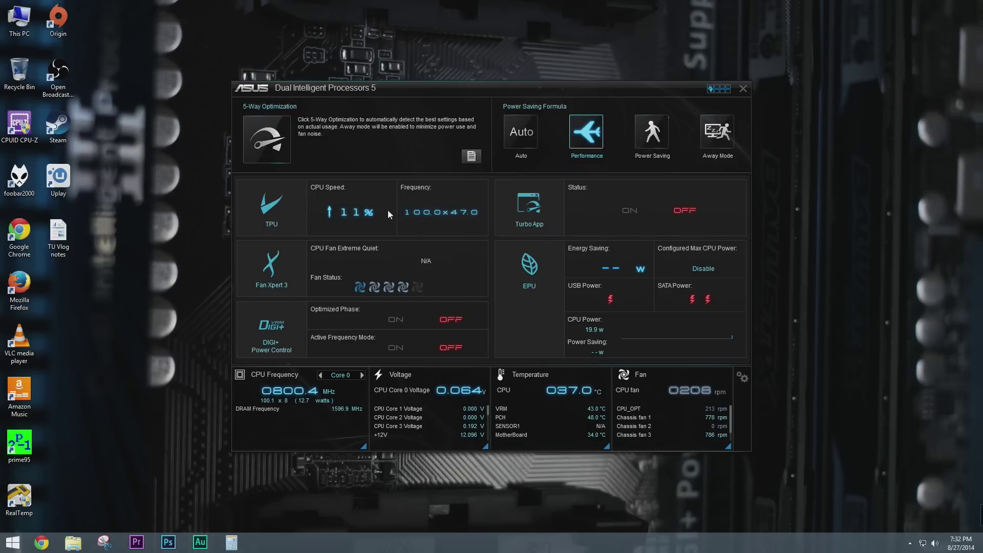
click(287, 244)
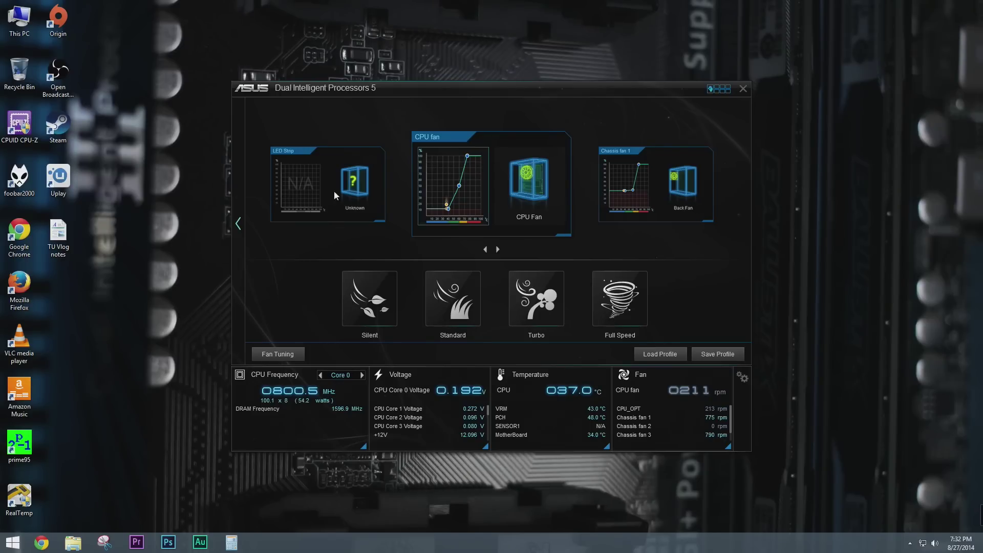
Leave the Fan Xpert 3 fan curves and go back, leaving RealTemp and CPU-Z on screen
click(240, 224)
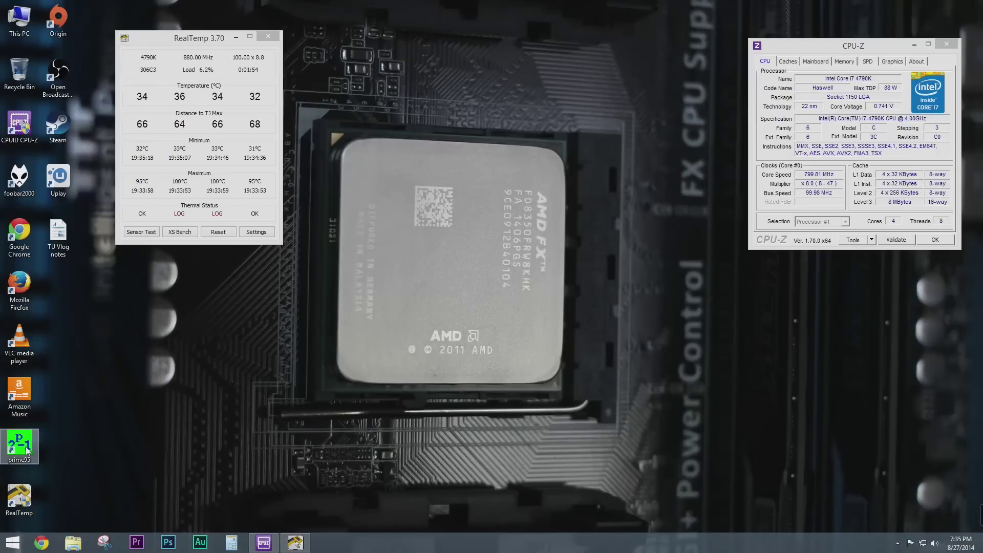
Launch Prime95 and run the In-place large FFTs torture test with RealTemp and CPU-Z visible
click(30, 444)
double_click(30, 444)
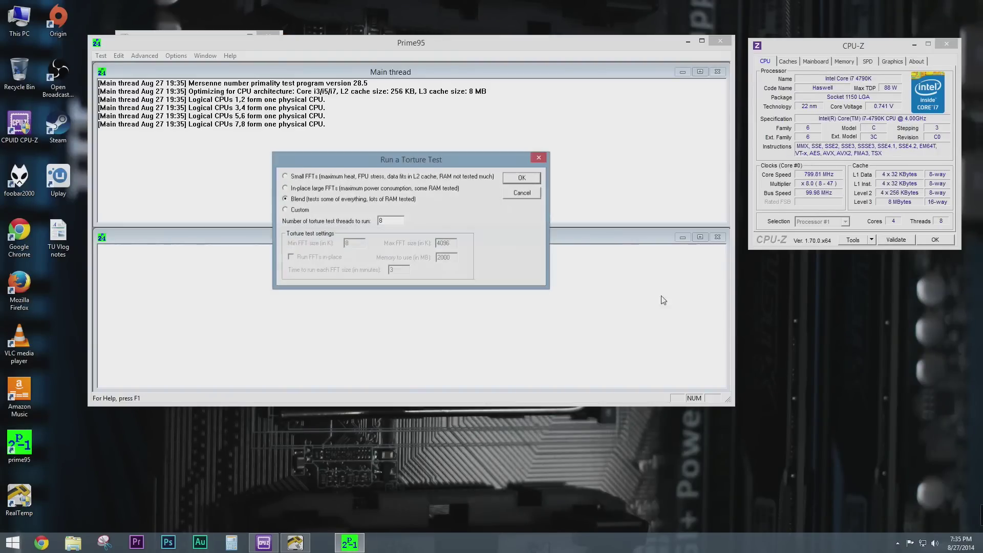
click(326, 187)
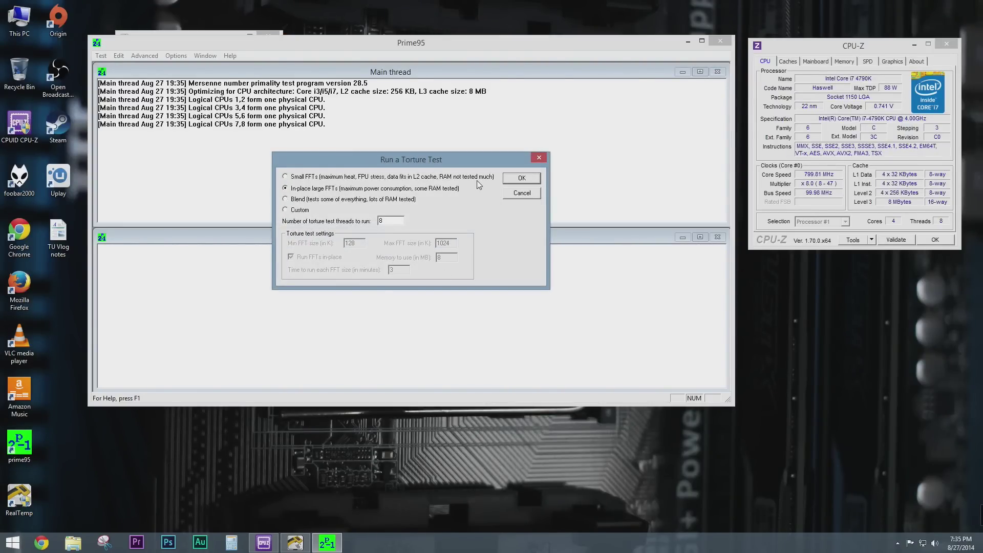
click(522, 178)
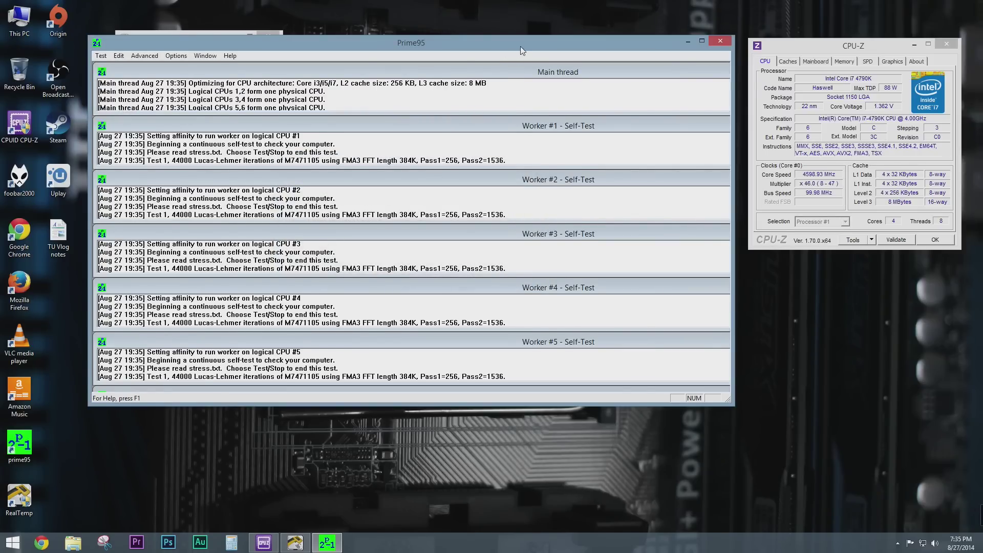
drag(520, 46, 581, 128)
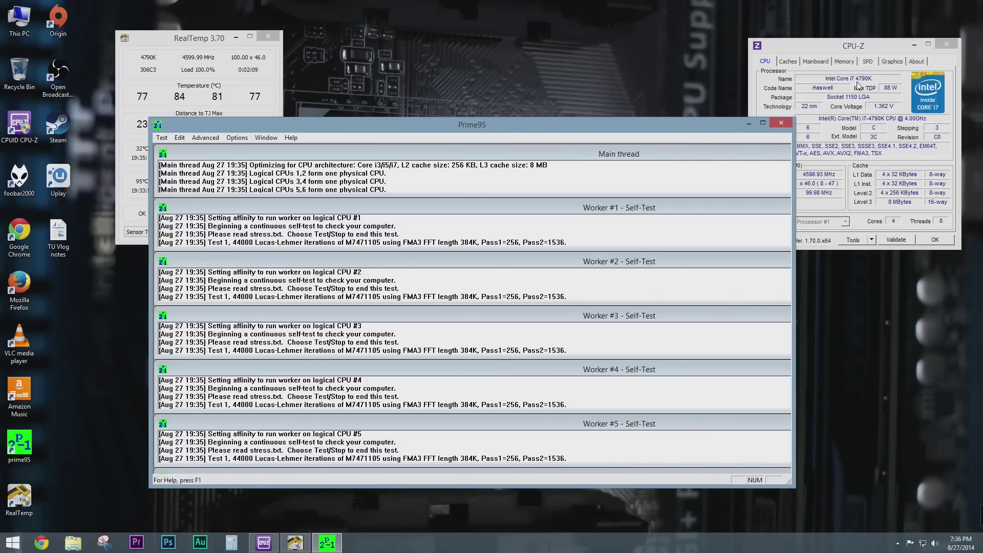
click(869, 48)
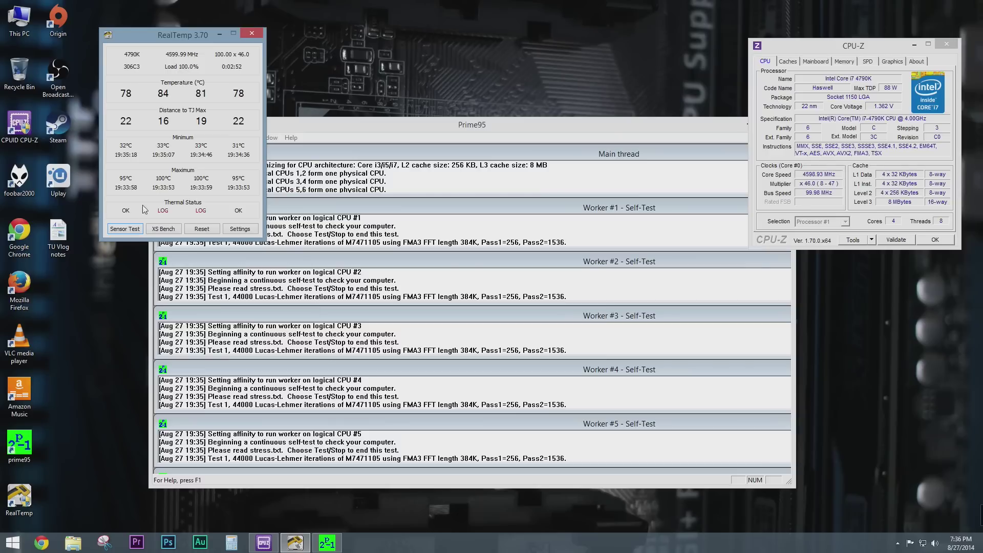
Reset RealTemp's min/max temperatures, bring its readings forward, and launch Premiere Pro
click(201, 229)
click(414, 125)
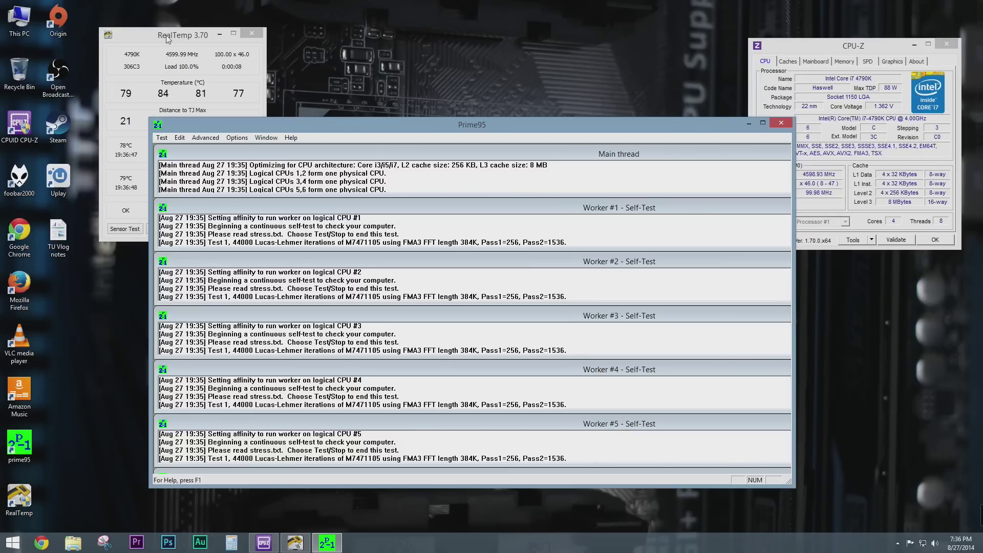
drag(179, 36, 130, 24)
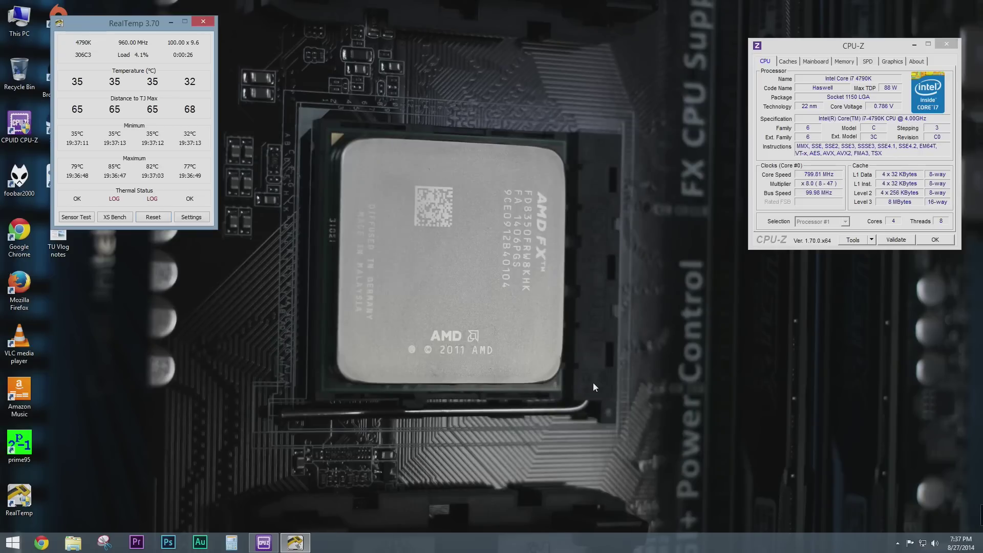
click(136, 542)
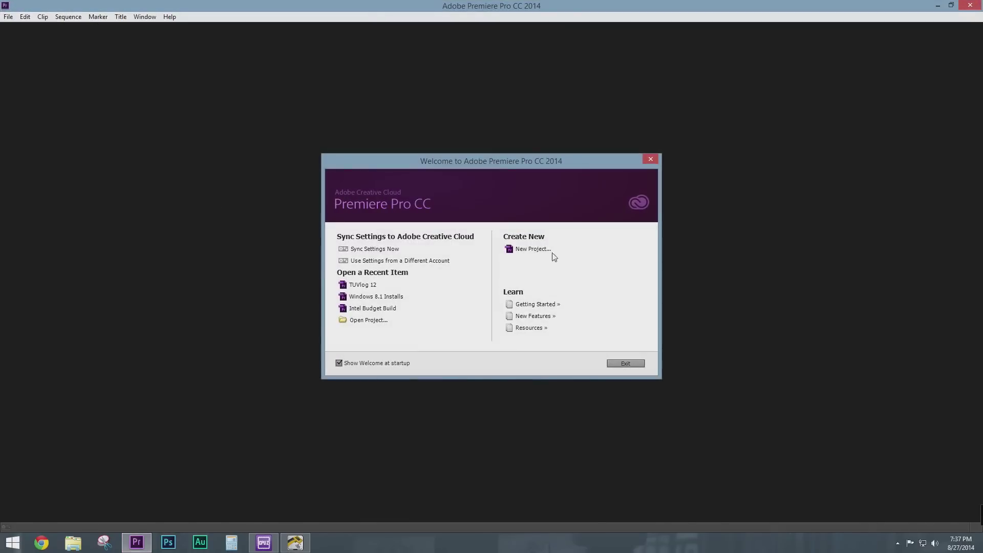
Open the recent TUVlog 12 project and relink Festival.mp3 from the Seagate 2TB E: drive
click(358, 285)
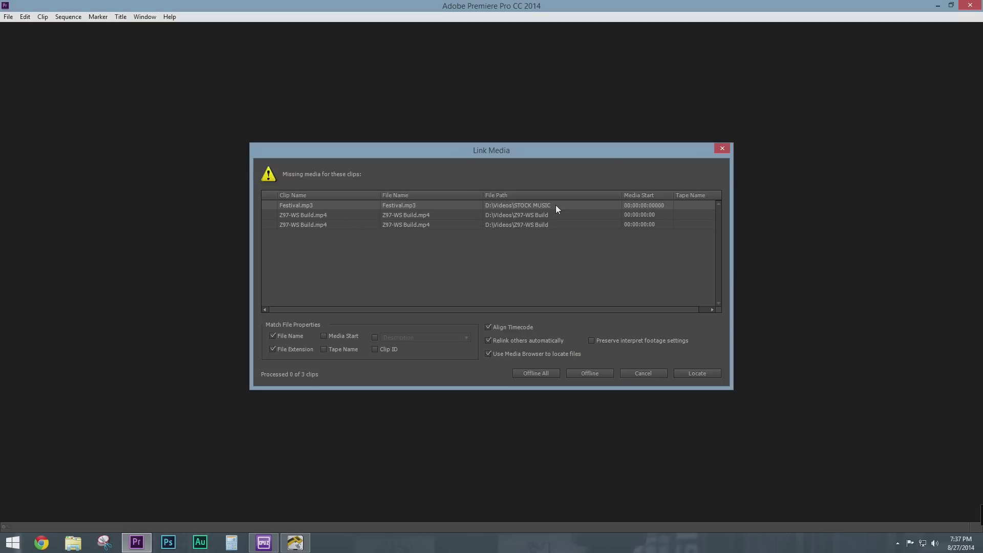
click(705, 373)
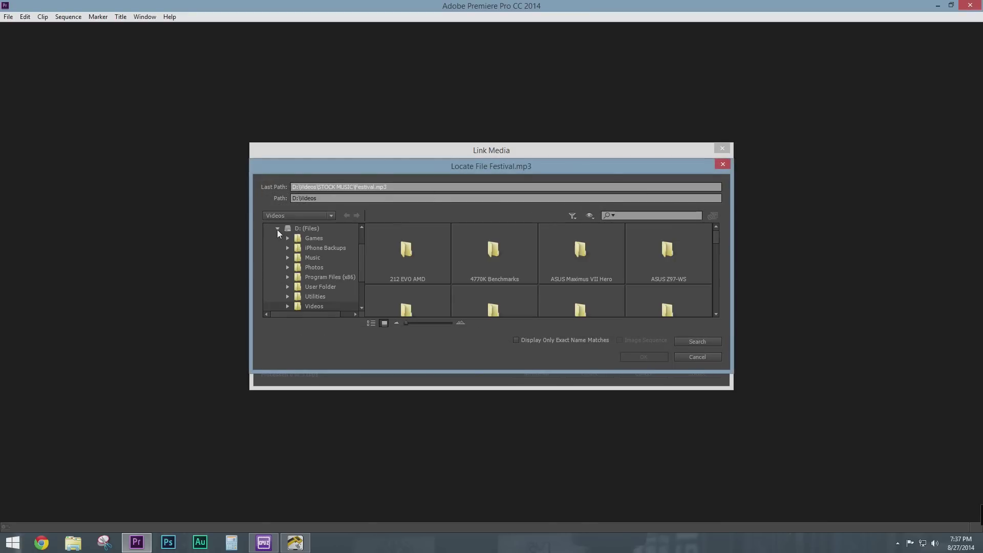
click(277, 229)
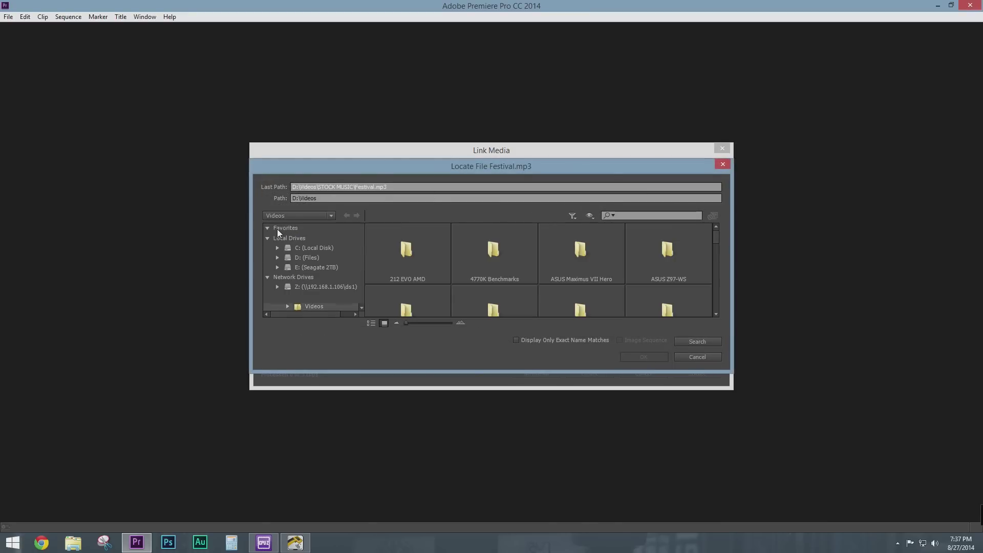
click(277, 267)
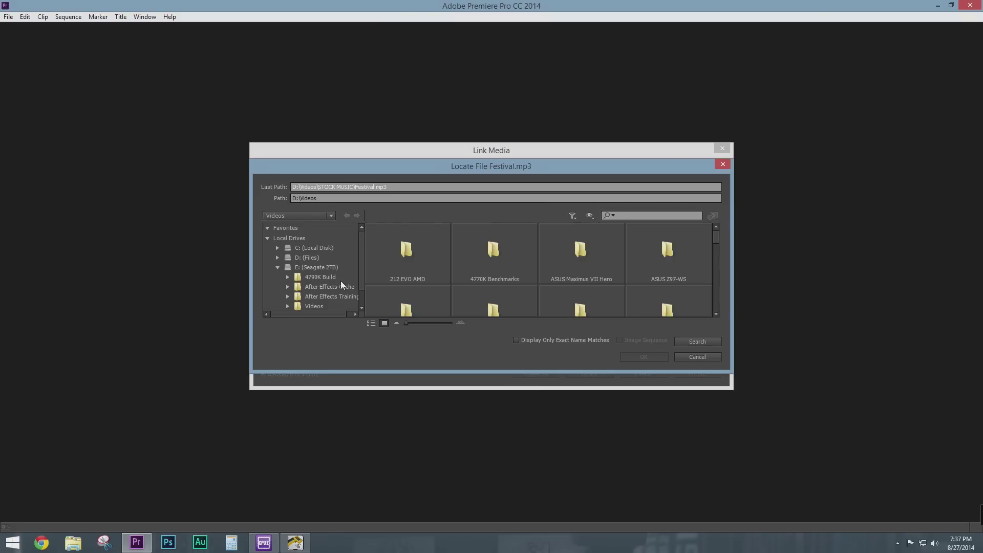
click(297, 288)
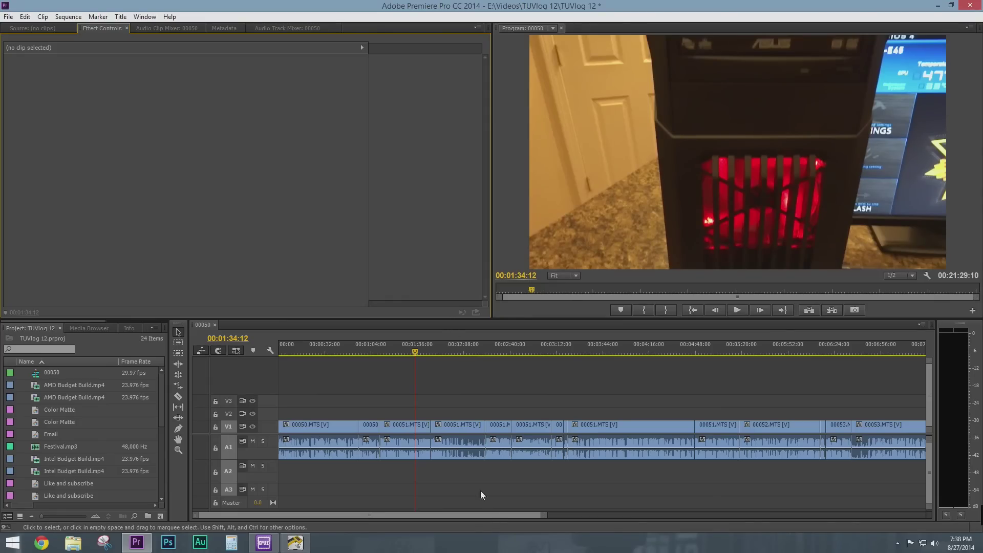
Move the playhead to 00:00:15:28 and open Export Media settings for the 00050 sequence
click(302, 352)
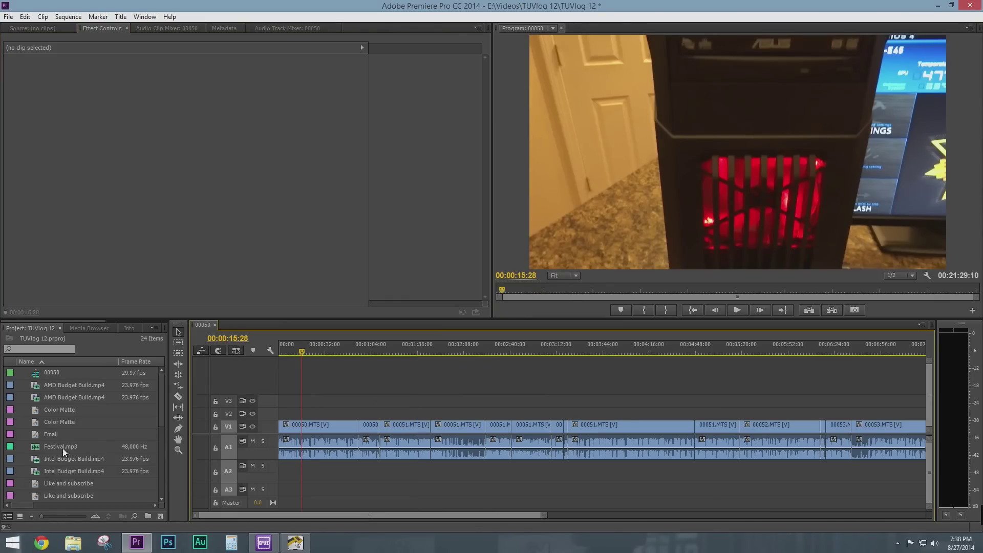
click(8, 16)
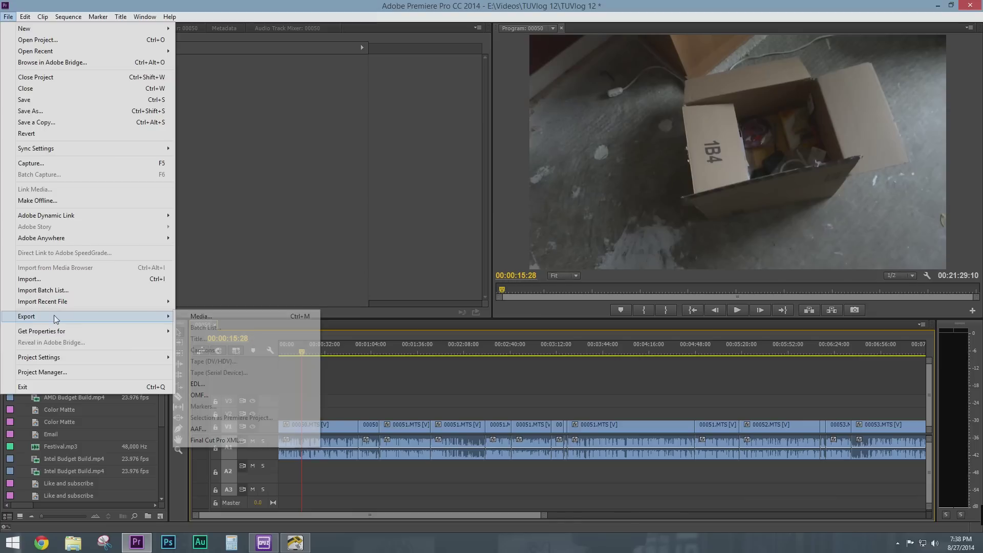
mouse_move(130, 322)
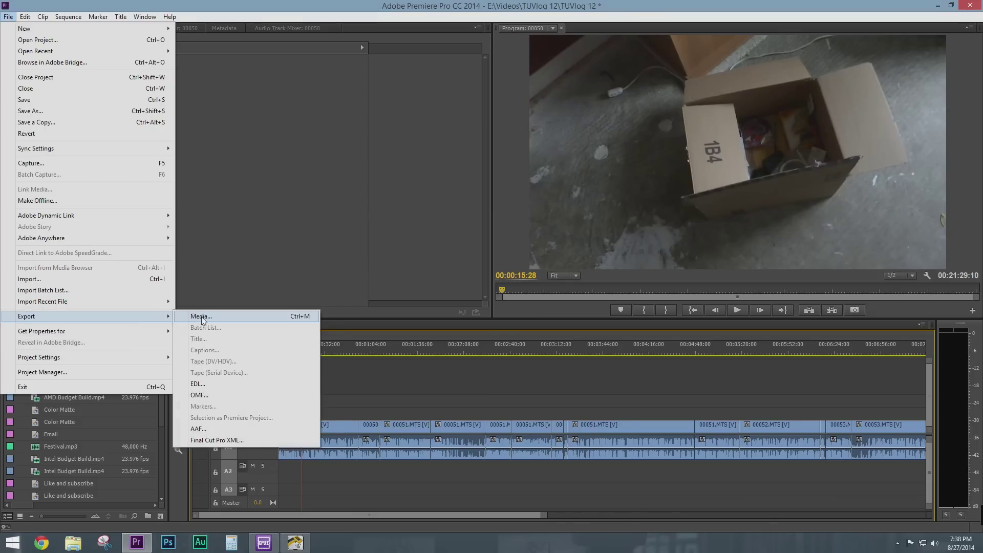
click(205, 318)
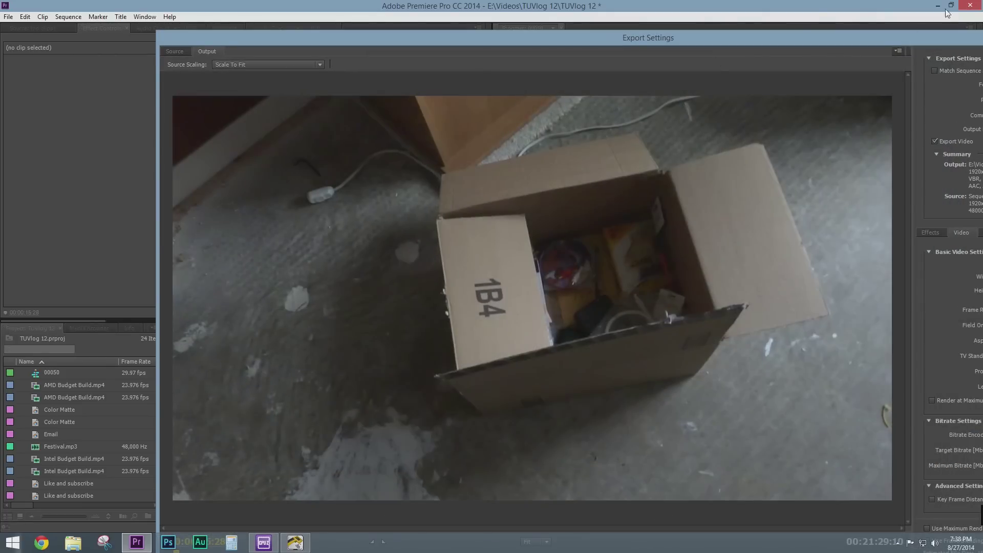
Enlarge the Export Settings window and choose the YouTube 1080p 24 preset
drag(937, 34, 779, 17)
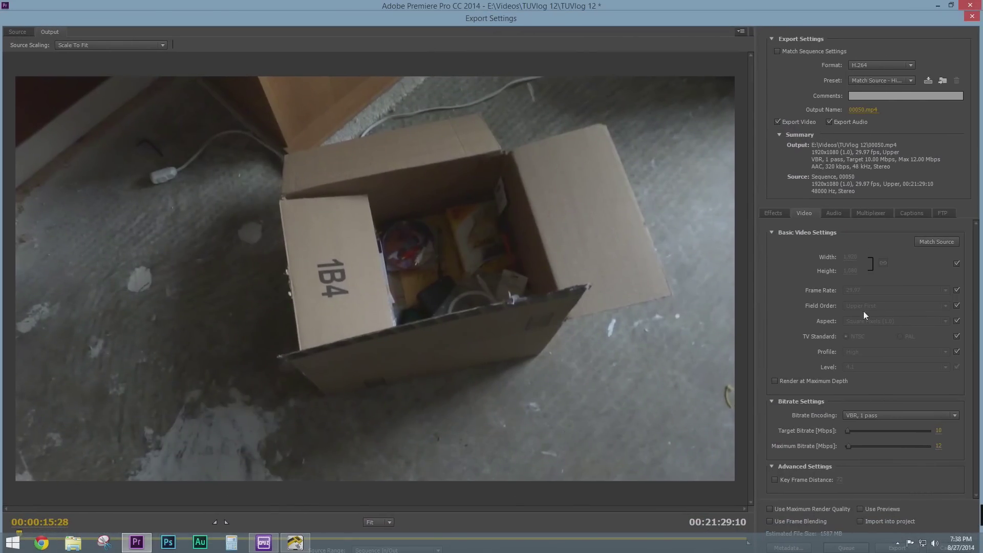
click(906, 82)
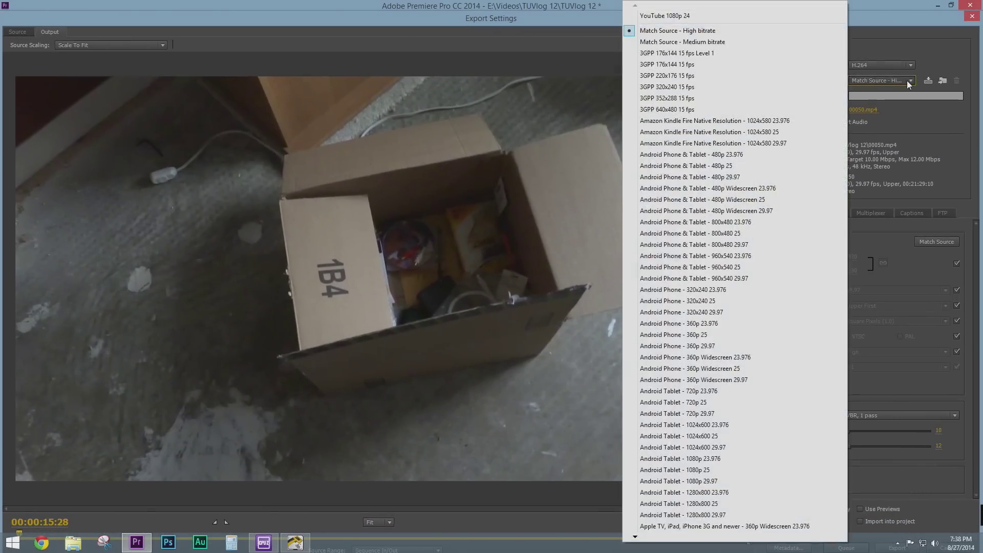
click(732, 16)
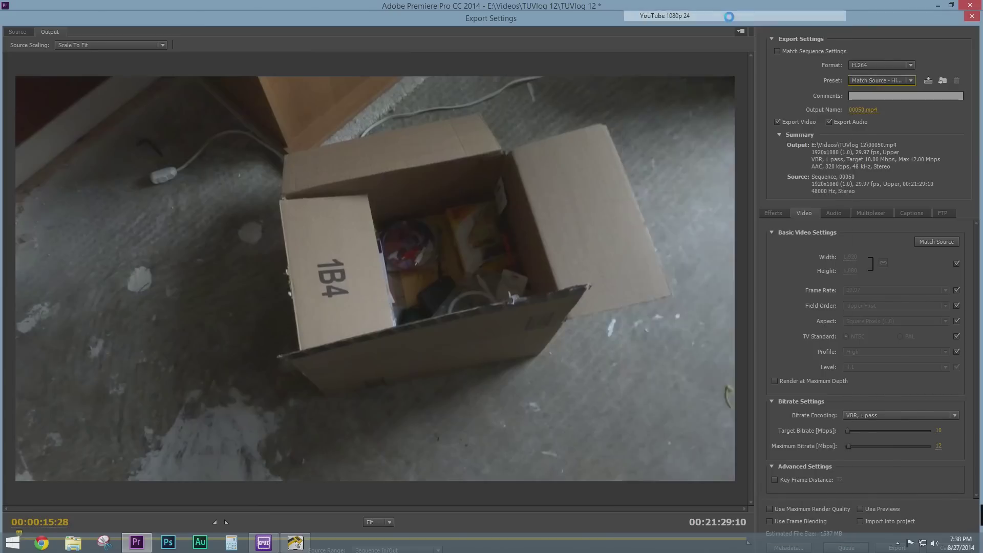
Keep 00050.mp4 as the output file in the TUVlog 12 folder and start the export
click(863, 110)
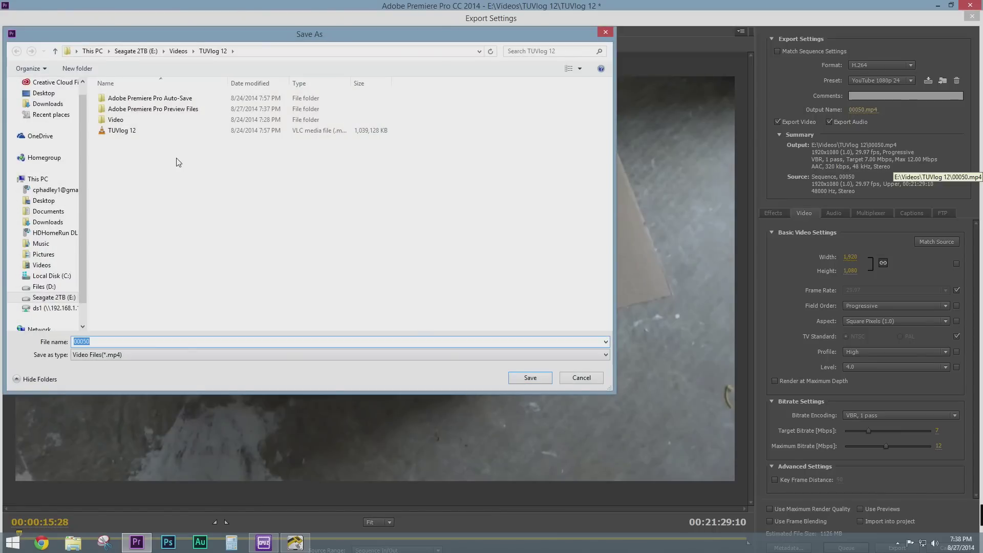
click(531, 378)
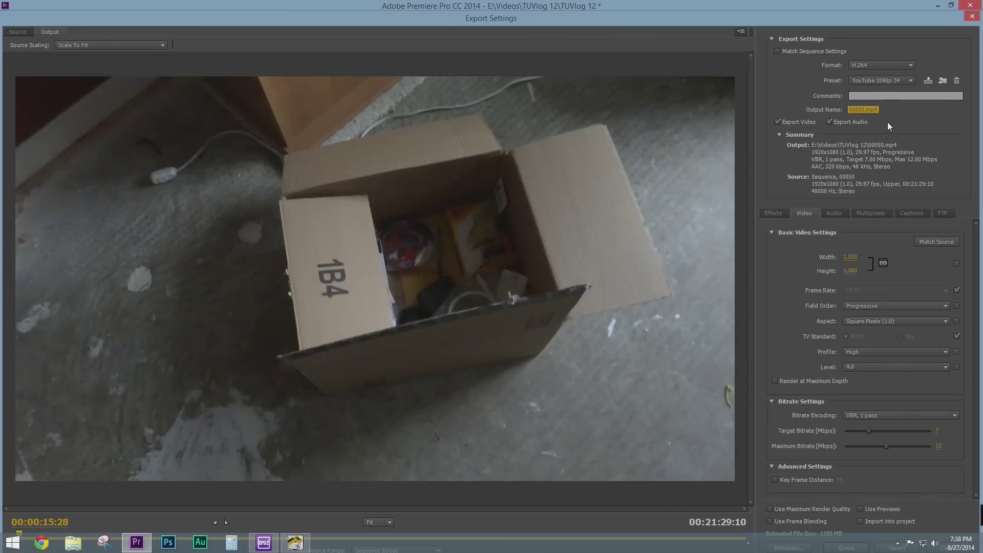
drag(844, 23, 841, 5)
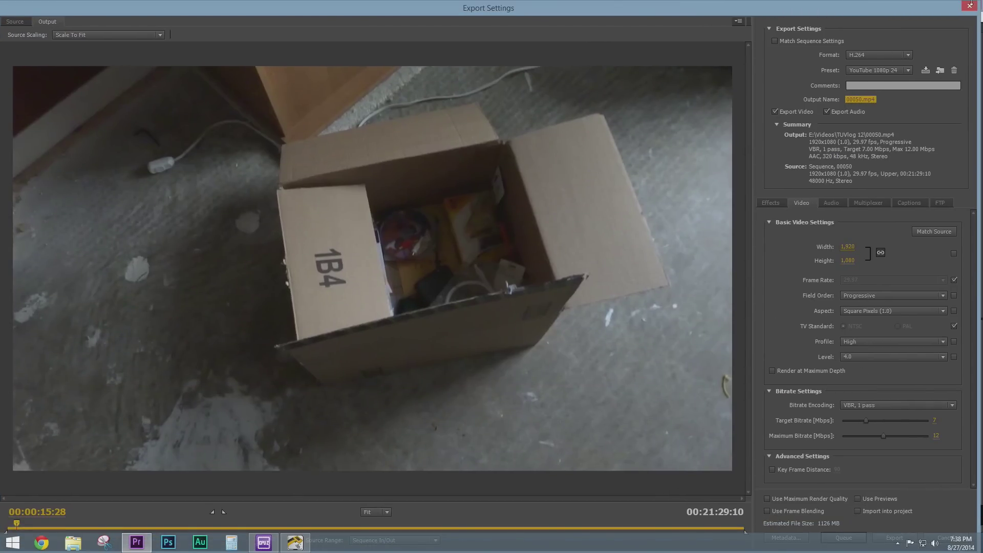
drag(976, 2, 881, 25)
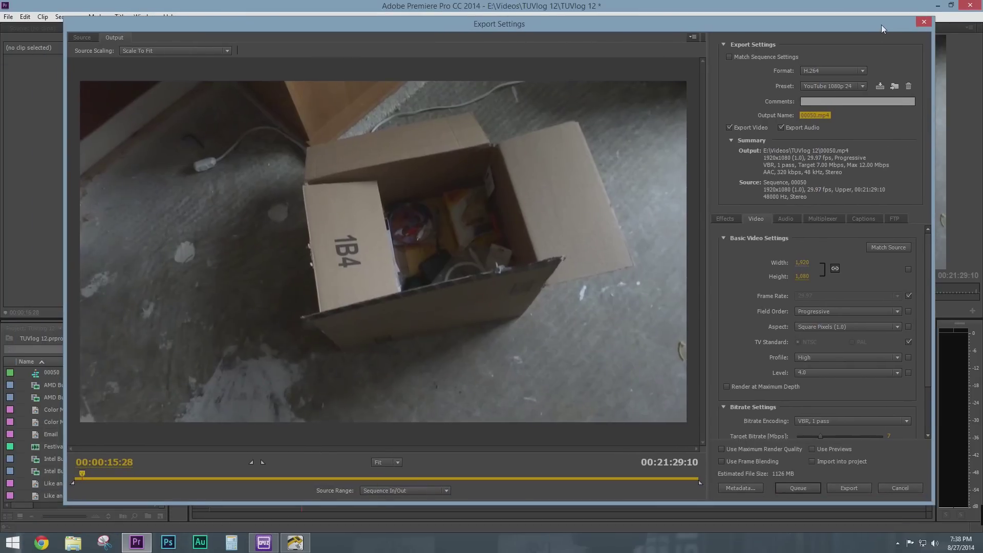
click(846, 486)
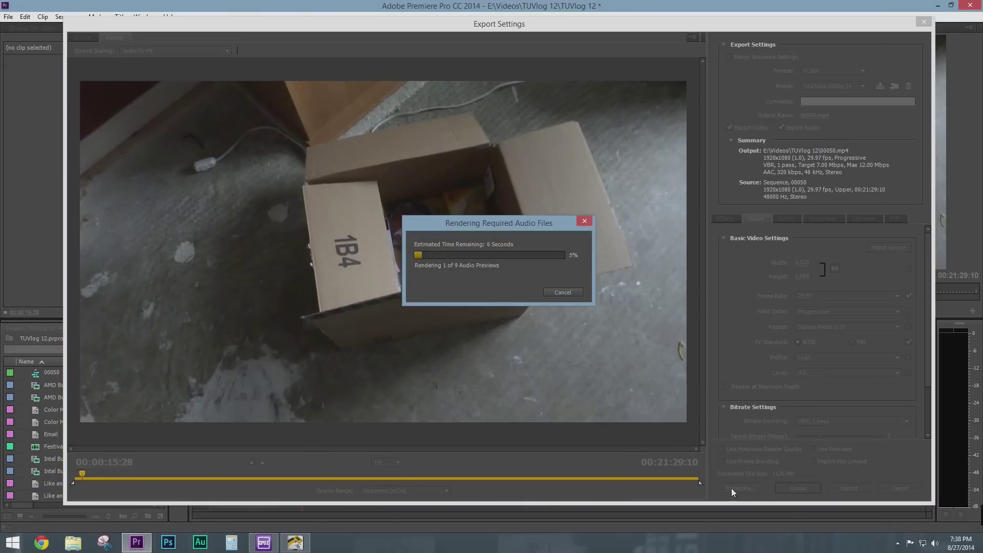
Bring RealTemp and CPU-Z forward to watch CPU temperatures and clock speed during encoding
click(297, 543)
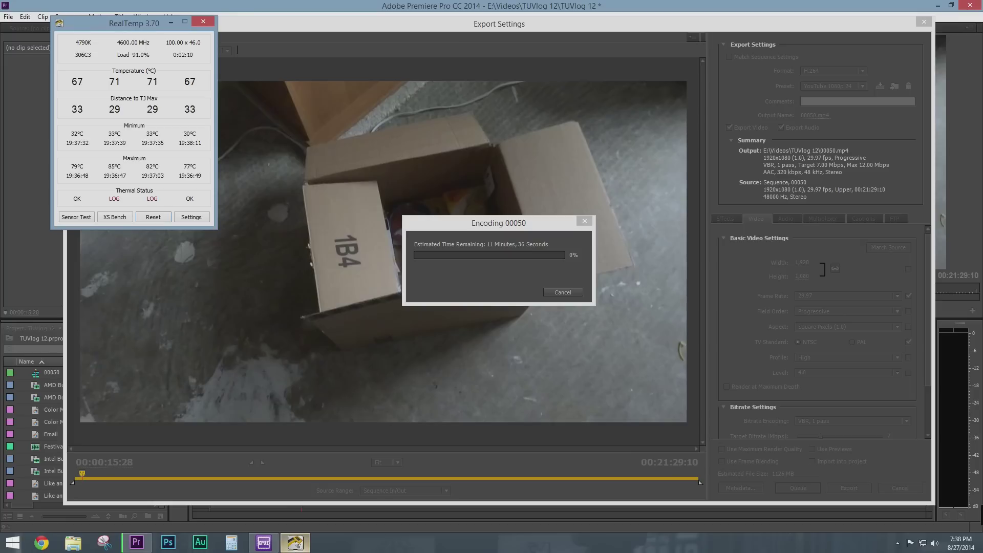
click(264, 543)
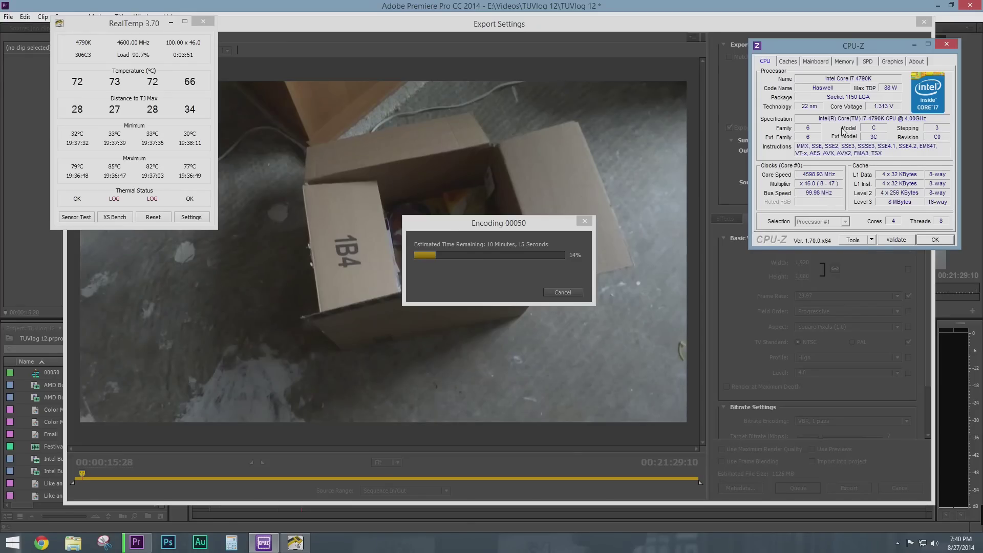
Reset RealTemp's minimum and maximum temperature records while the 00050 encode runs
click(165, 217)
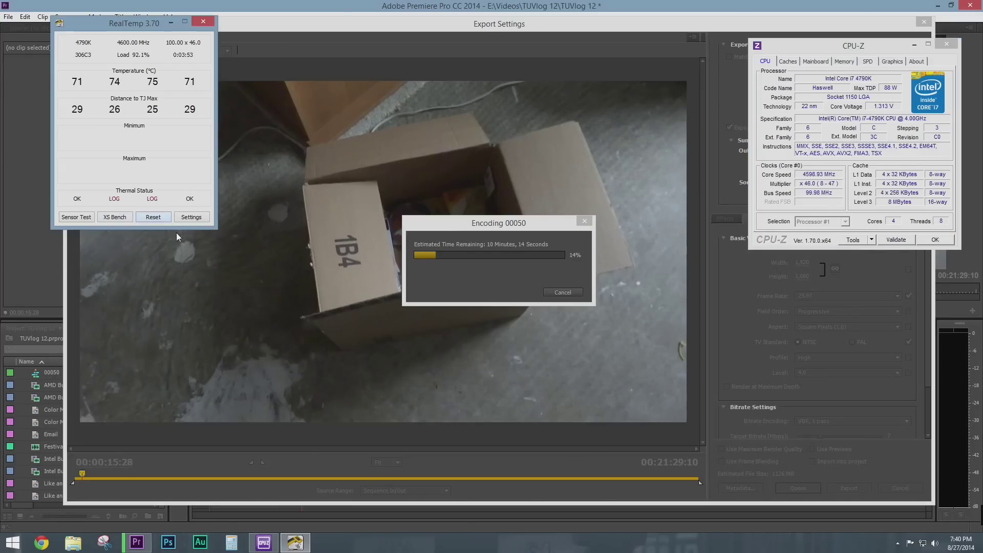